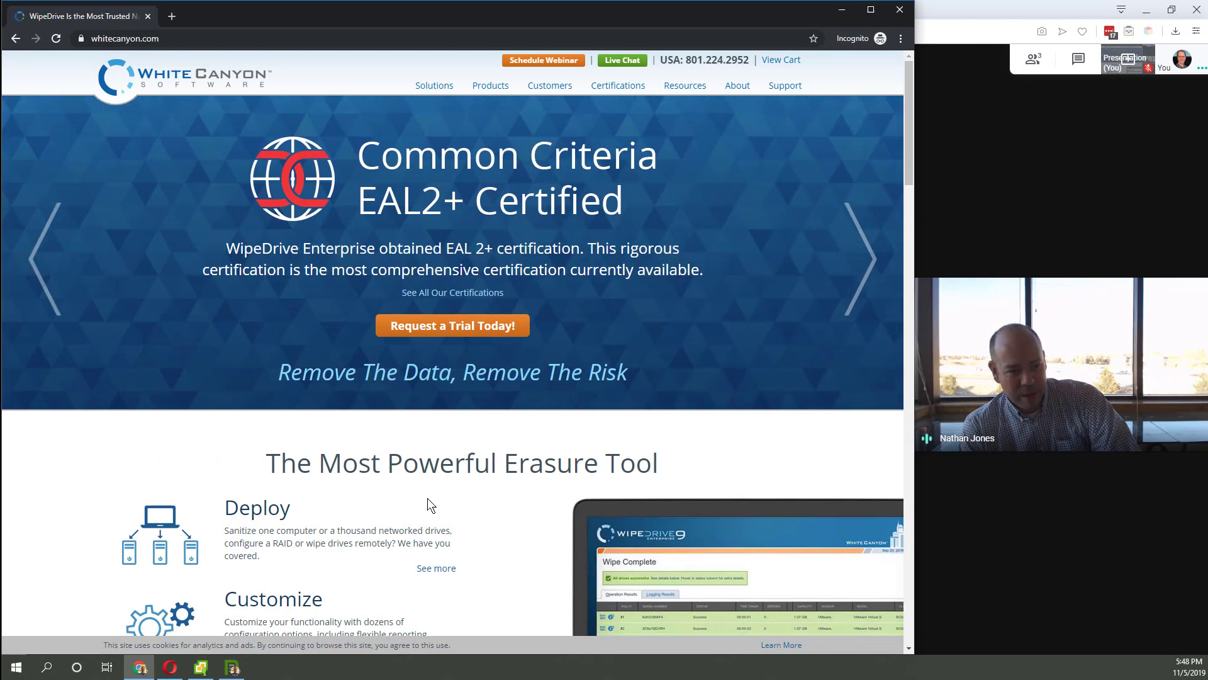
Step: Open WhiteCanyon's WipeDrive Enterprise free trial request form to view its fields, and put the browser window away
left_click(417, 332)
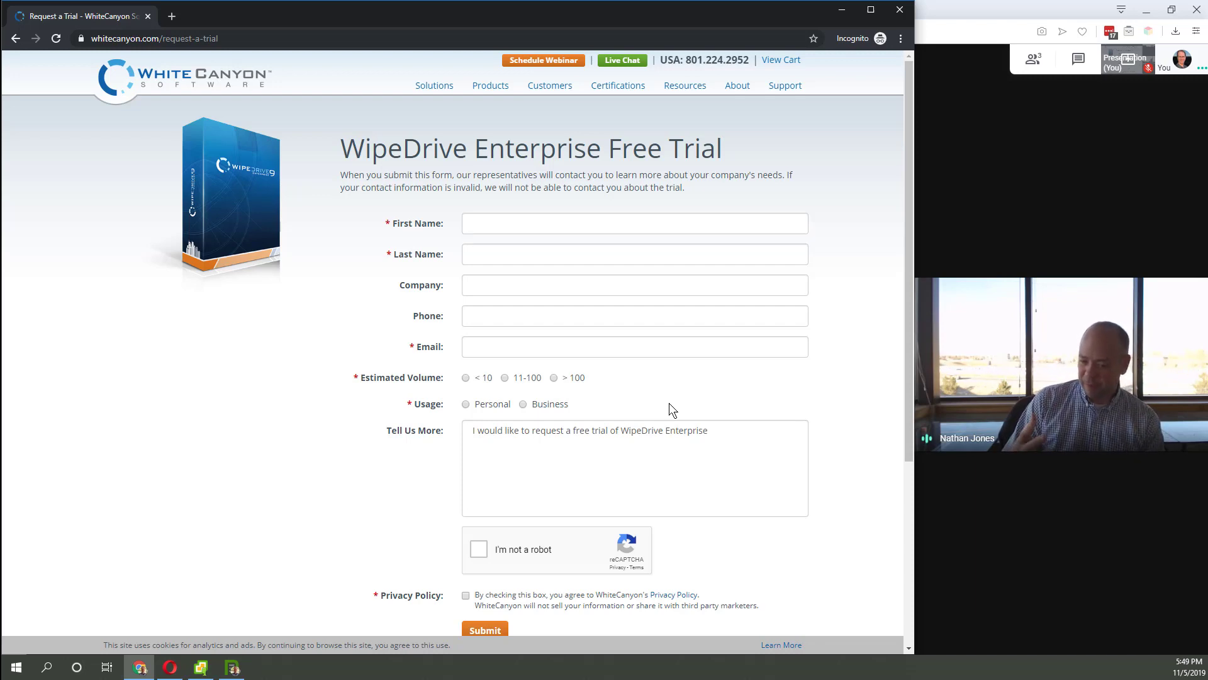
left_click(842, 10)
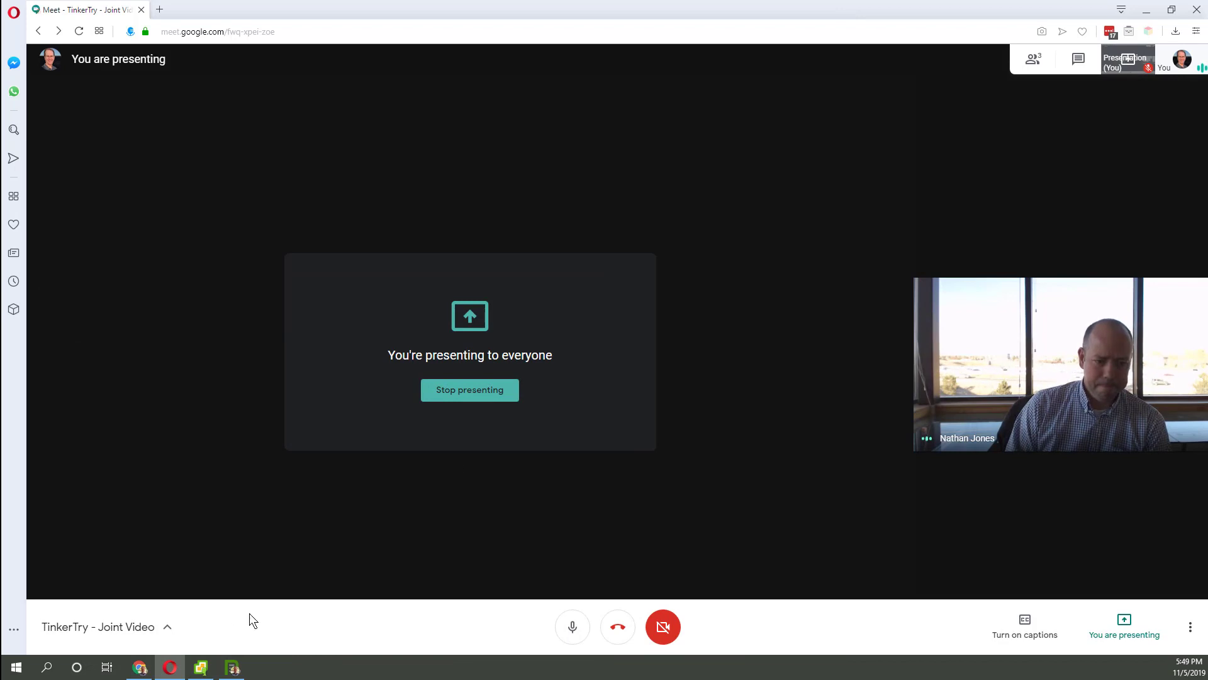
Step: Switch to vSphere Client and inspect the CD/DVD drive 1 settings of the WipeDriveNVMeTest virtual machine without changing them
left_click(200, 667)
mouse_move(225, 671)
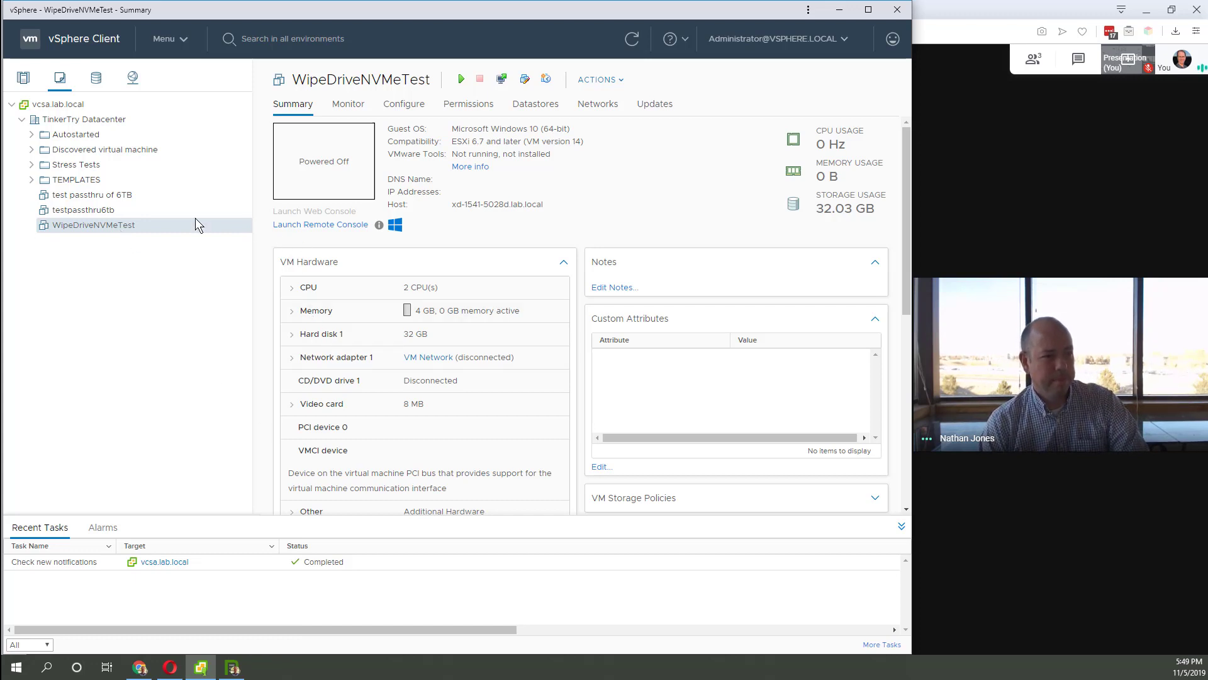
right_click(130, 228)
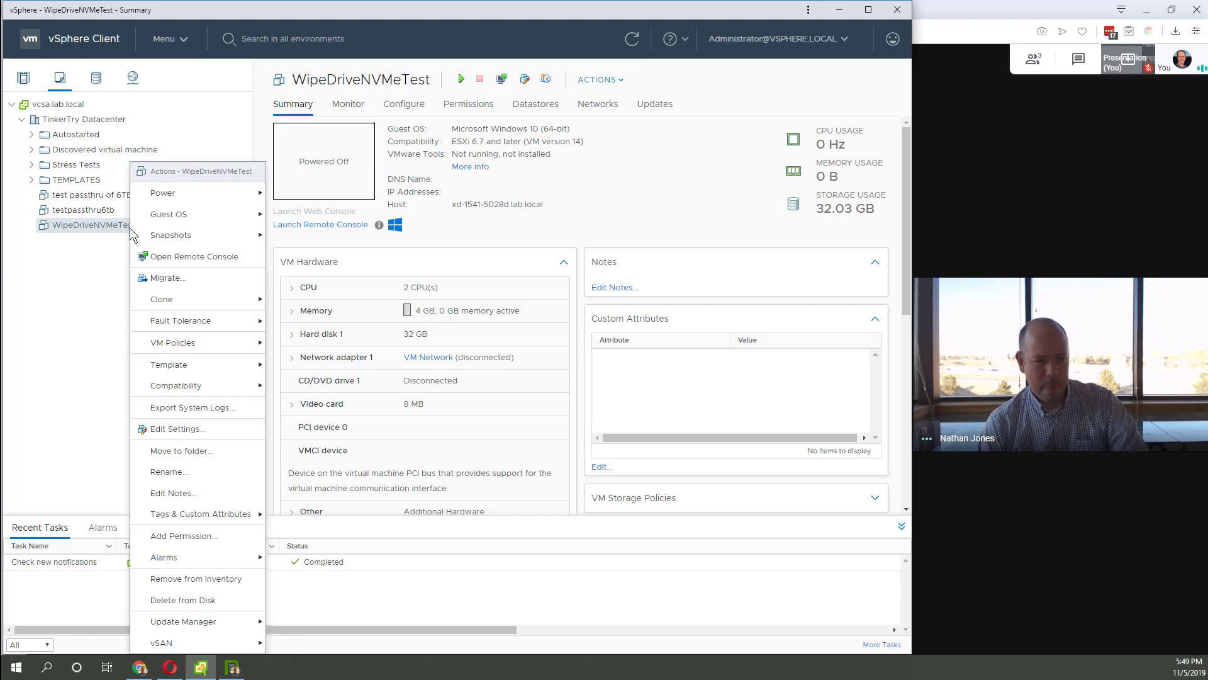
left_click(168, 430)
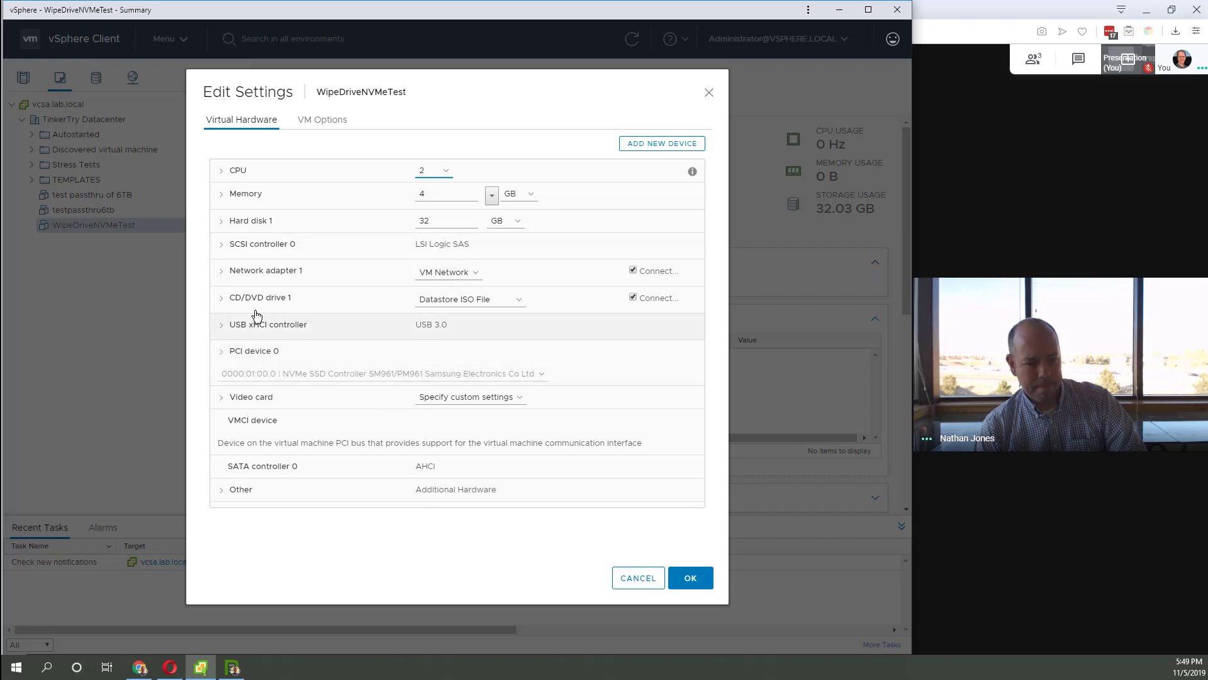
left_click(221, 301)
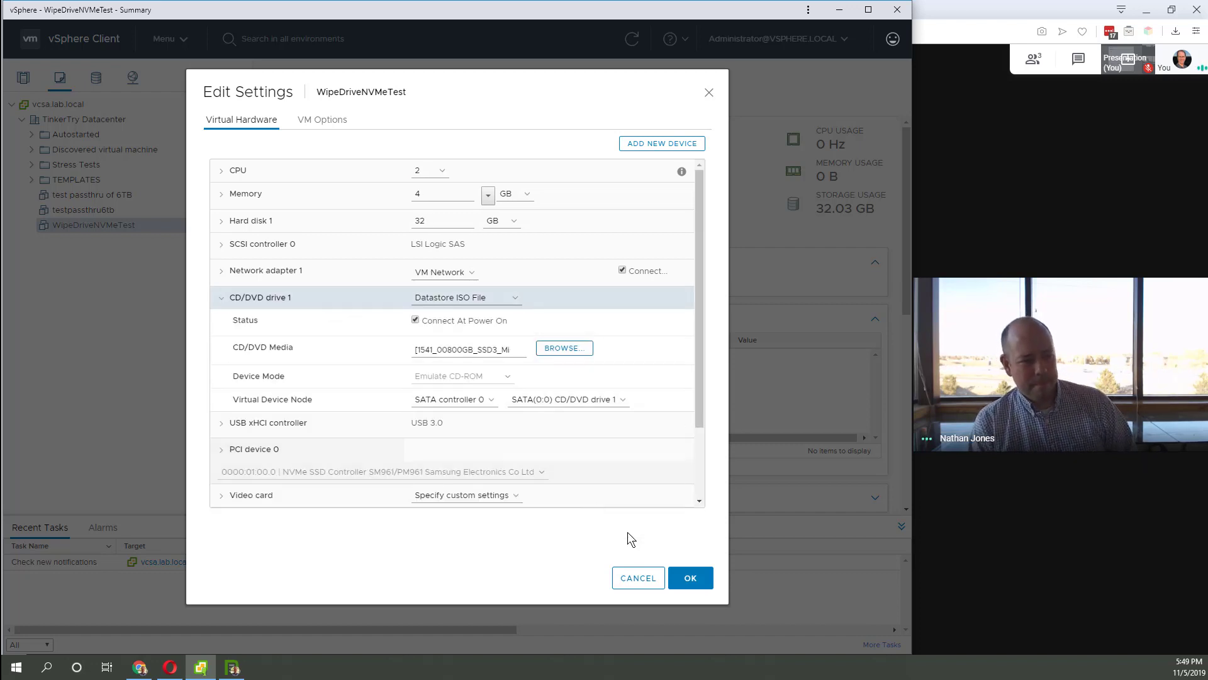
left_click(638, 578)
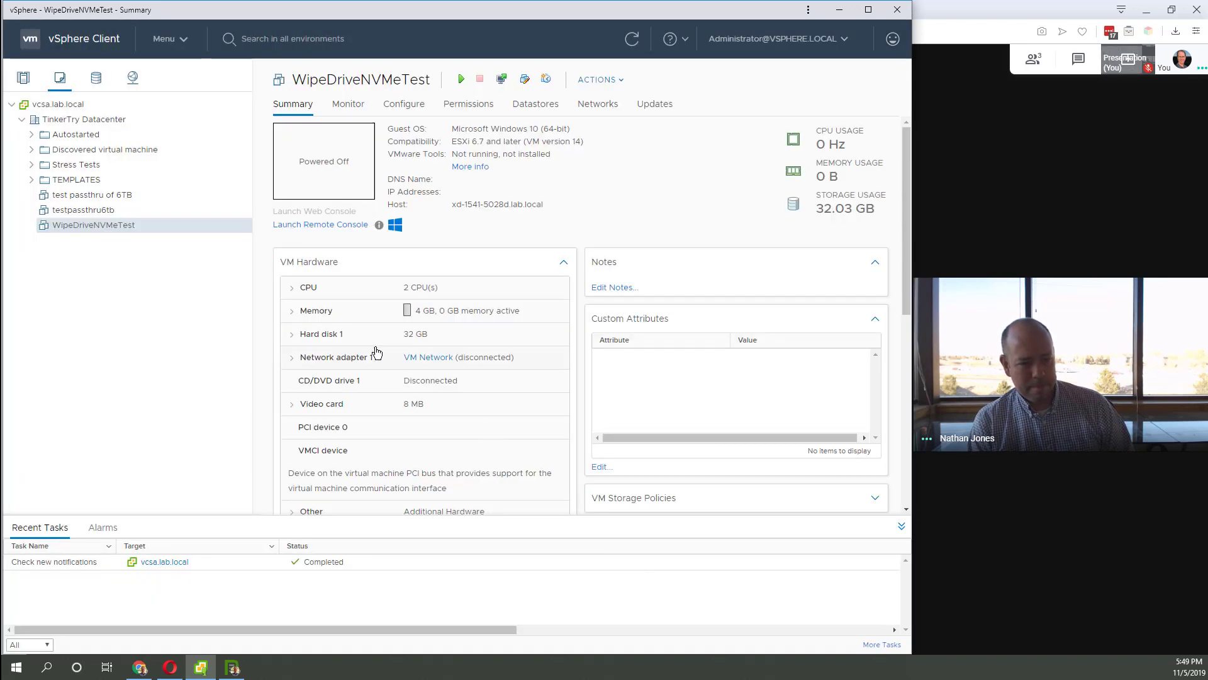
Step: Launch the remote console for WipeDriveNVMeTest, place its window over the vSphere Client, and power on the virtual machine
left_click(329, 225)
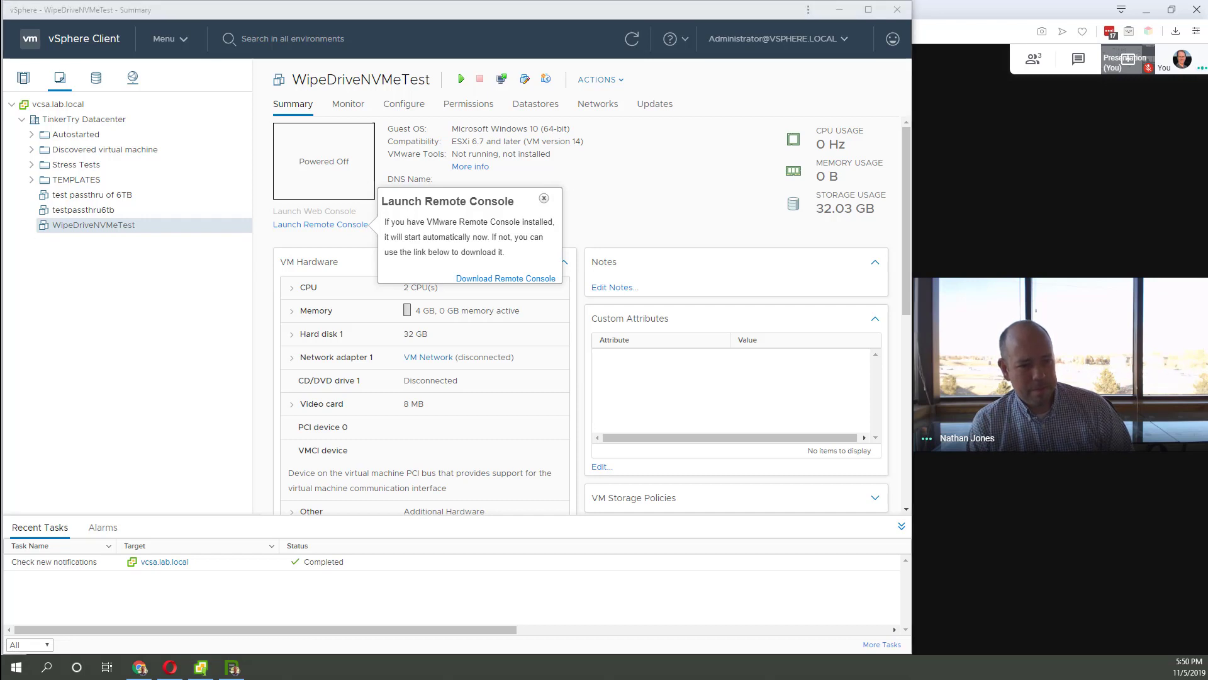
left_click_drag(1026, 81, 350, 102)
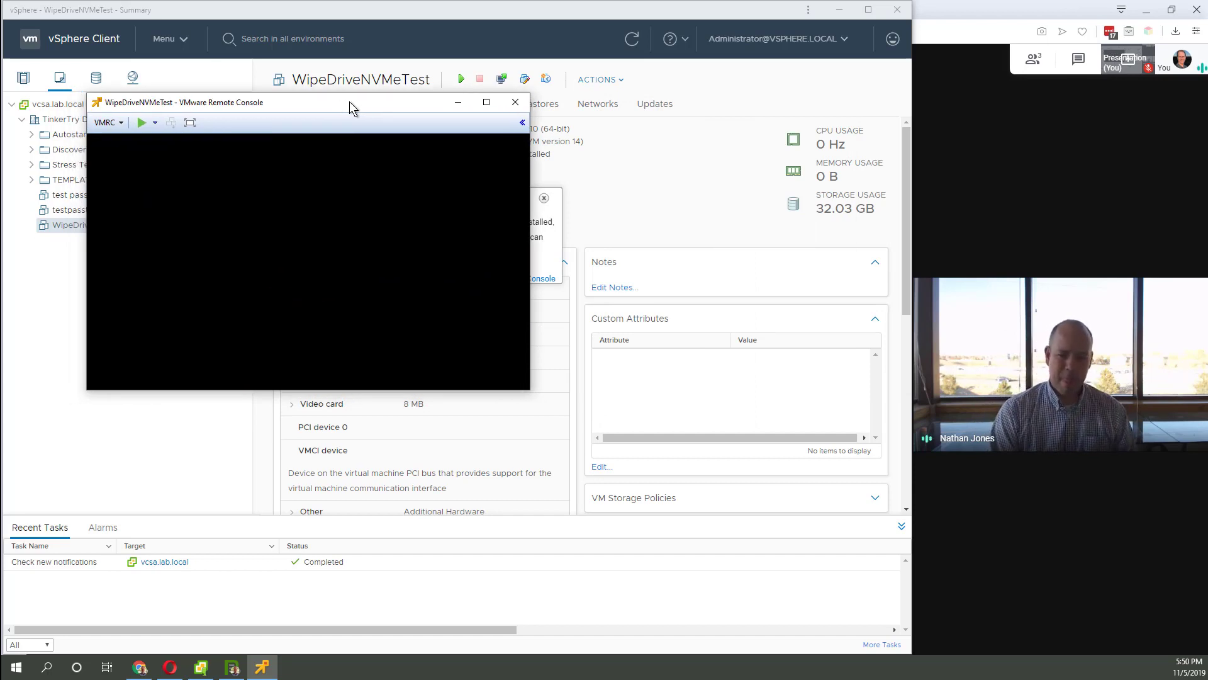
left_click_drag(351, 108, 387, 108)
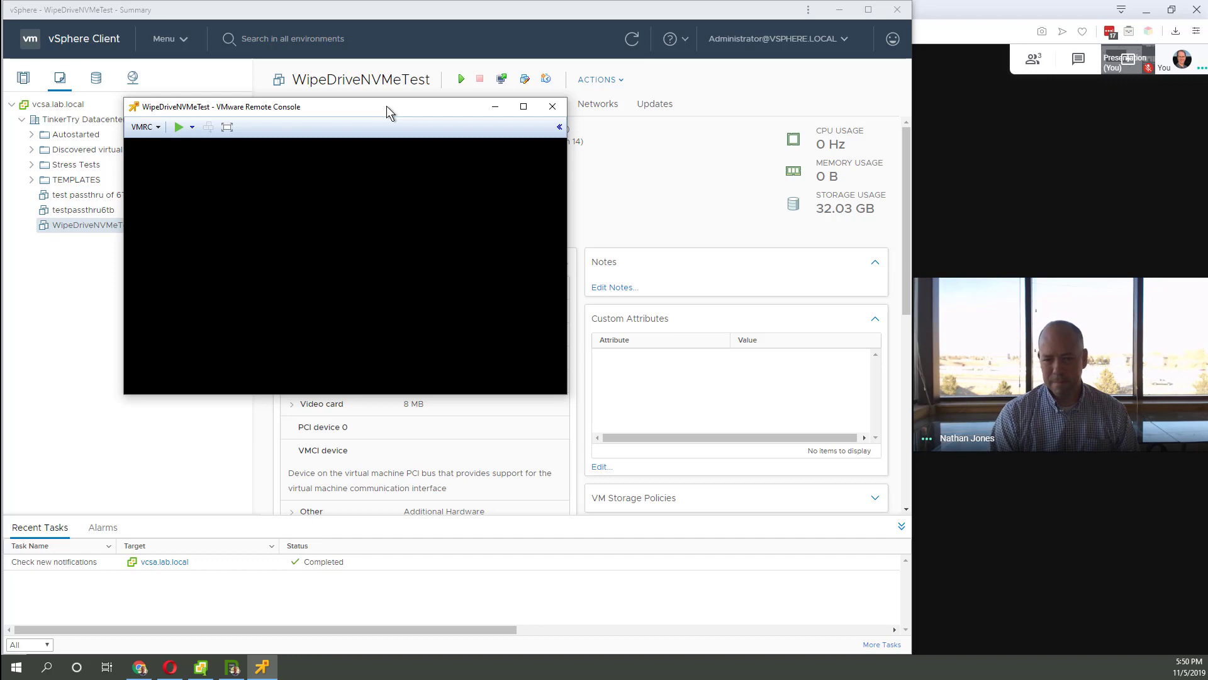
left_click_drag(386, 106, 391, 104)
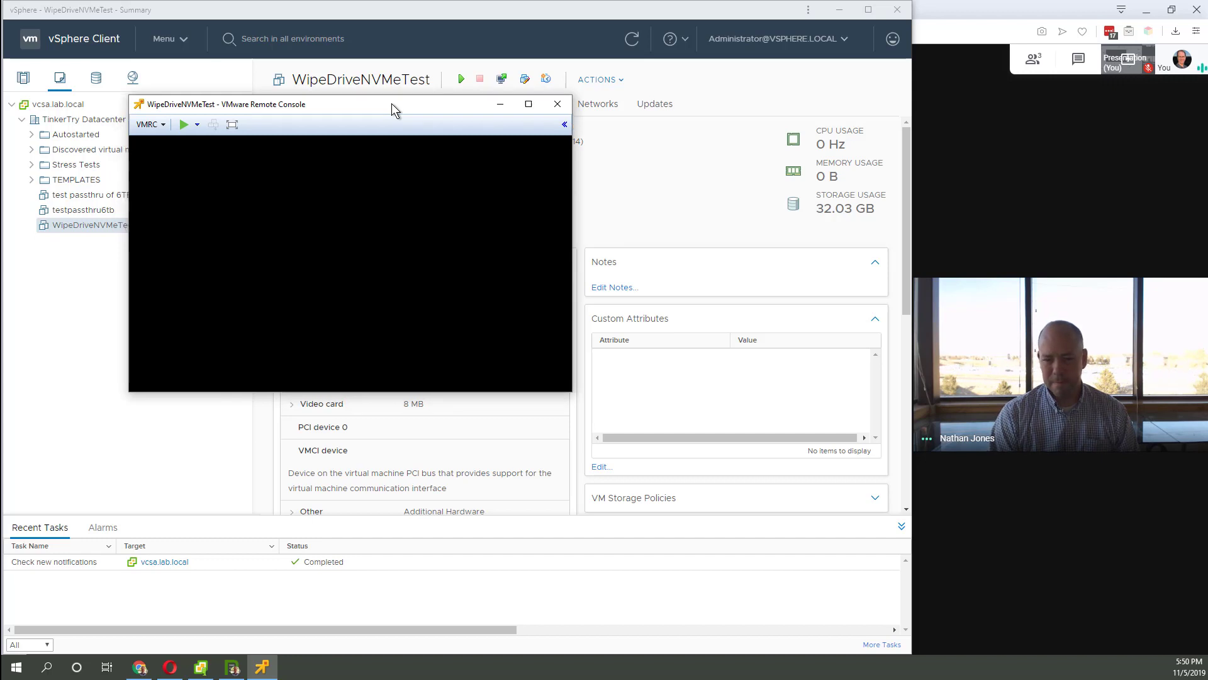
left_click(184, 124)
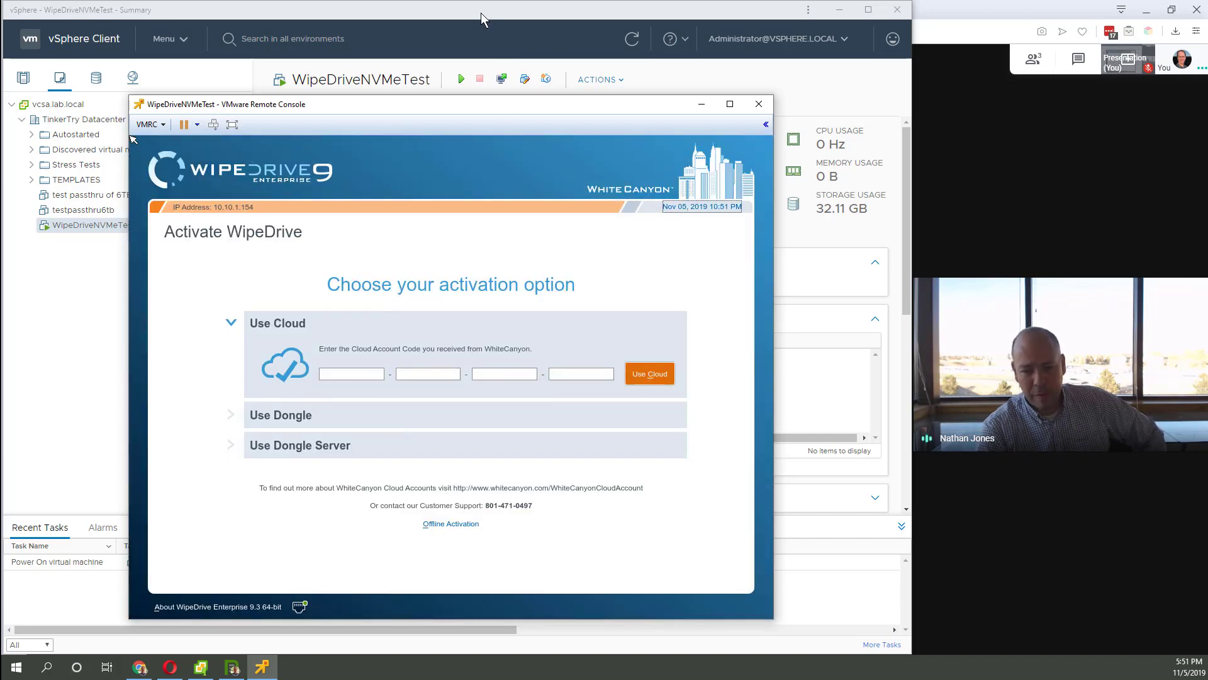
Step: Activate WipeDrive with the cloud option by entering the Cloud Account Code
left_click(345, 378)
left_click(352, 374)
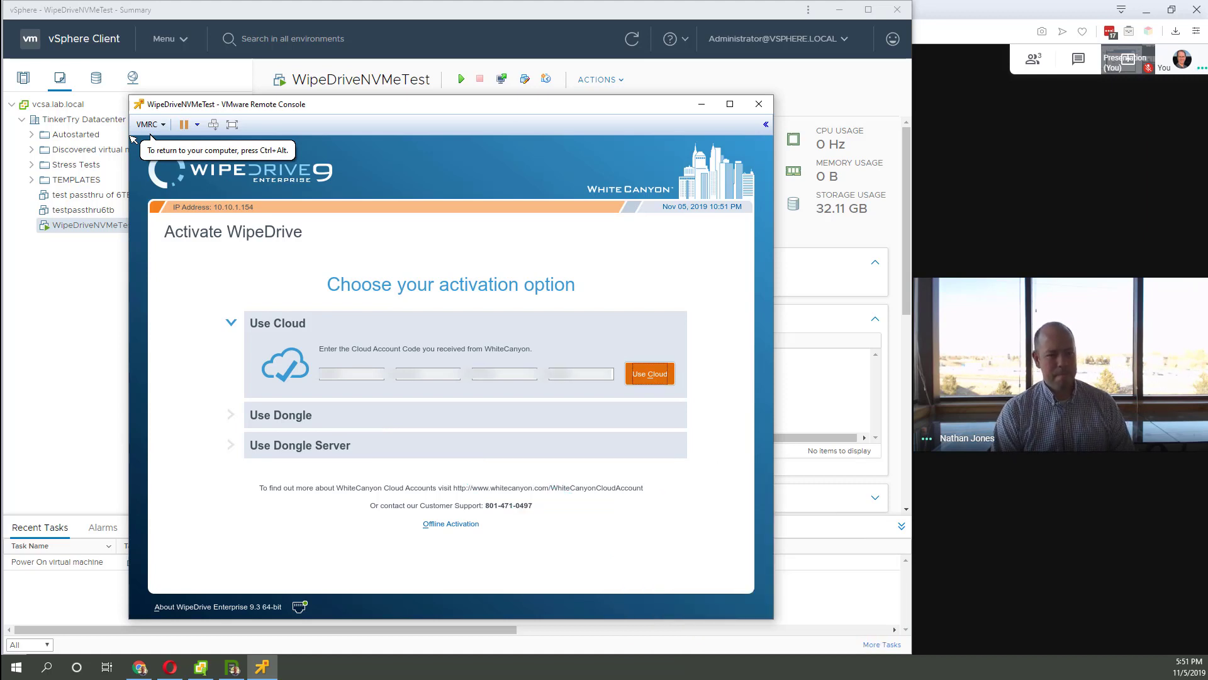
key("Return")
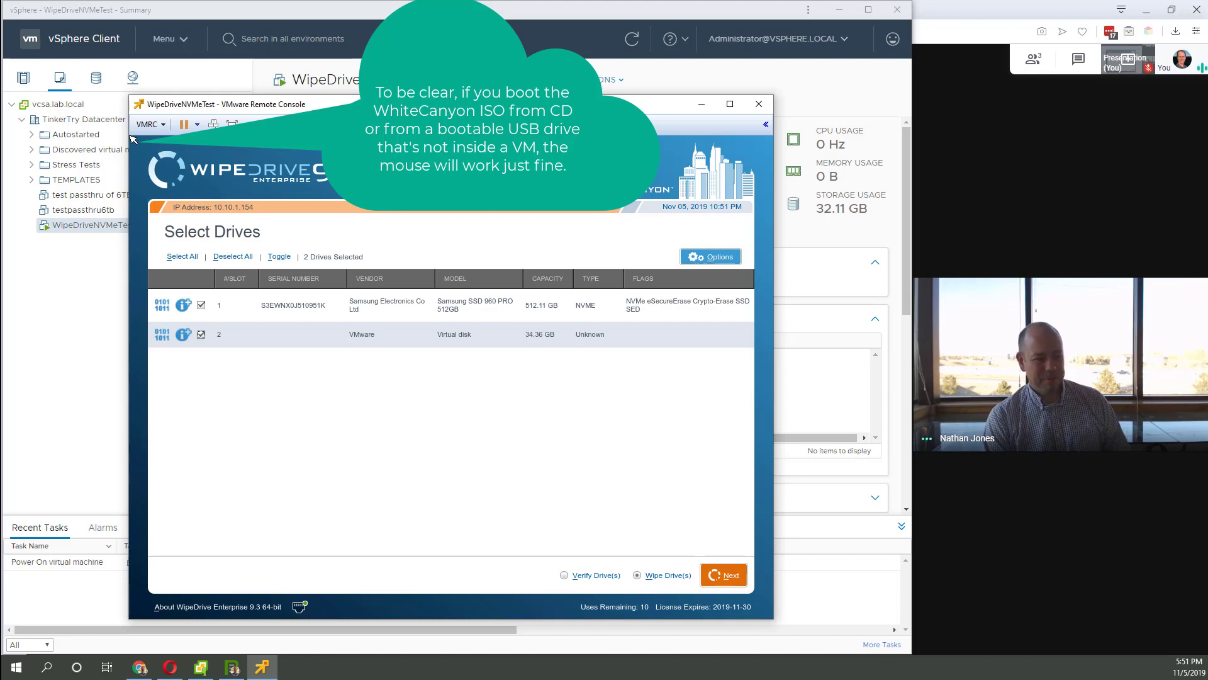
Step: Exclude the VMware virtual disk from the wipe, keep the Samsung SSD 960 PRO selected, and move the focus to the continue control
key("space")
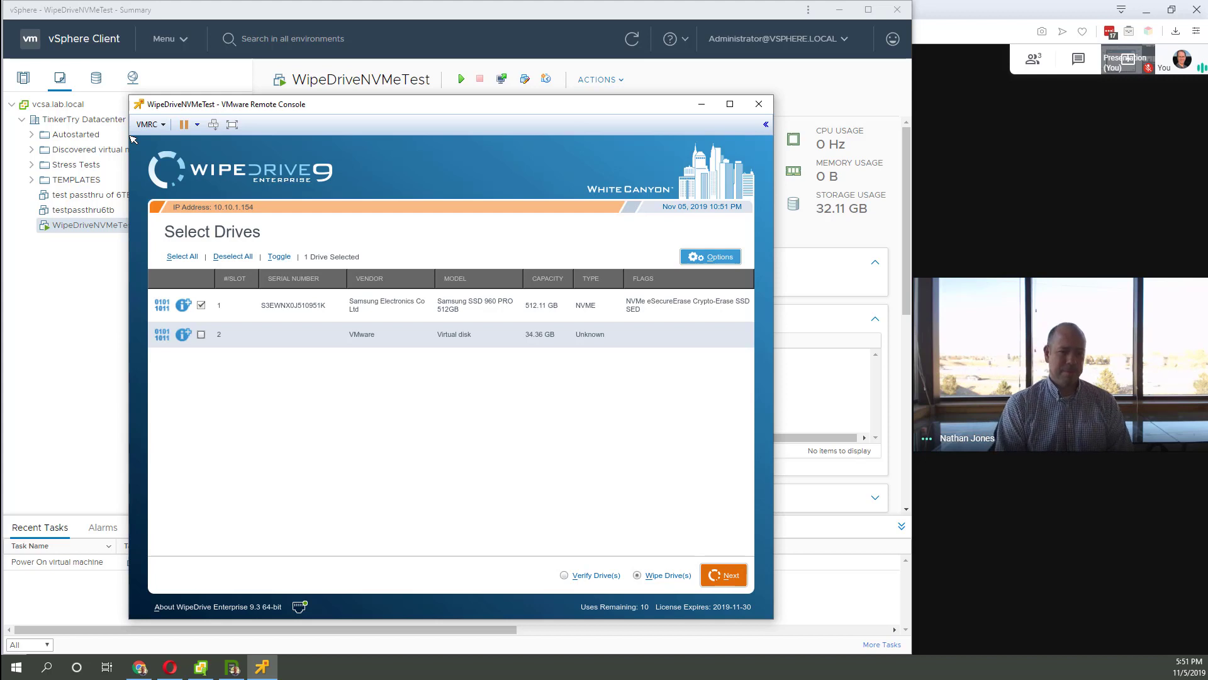
key("Tab")
key("Tab")
key("Tab")
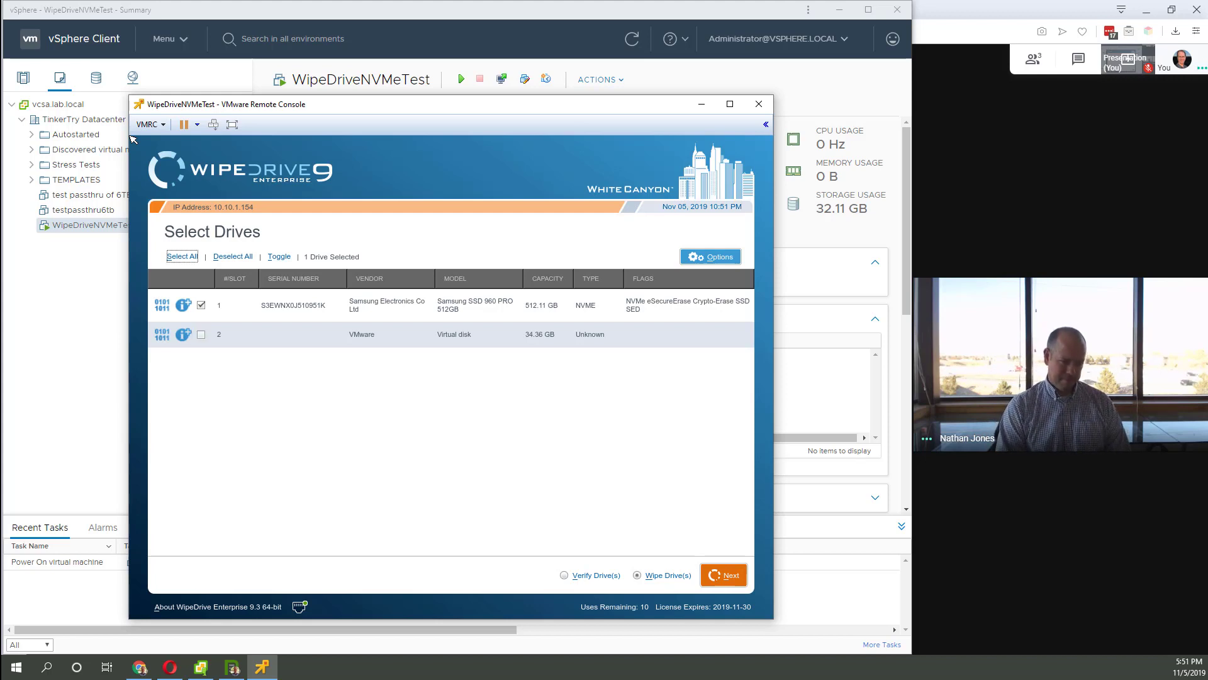
key("Tab")
key("Tab")
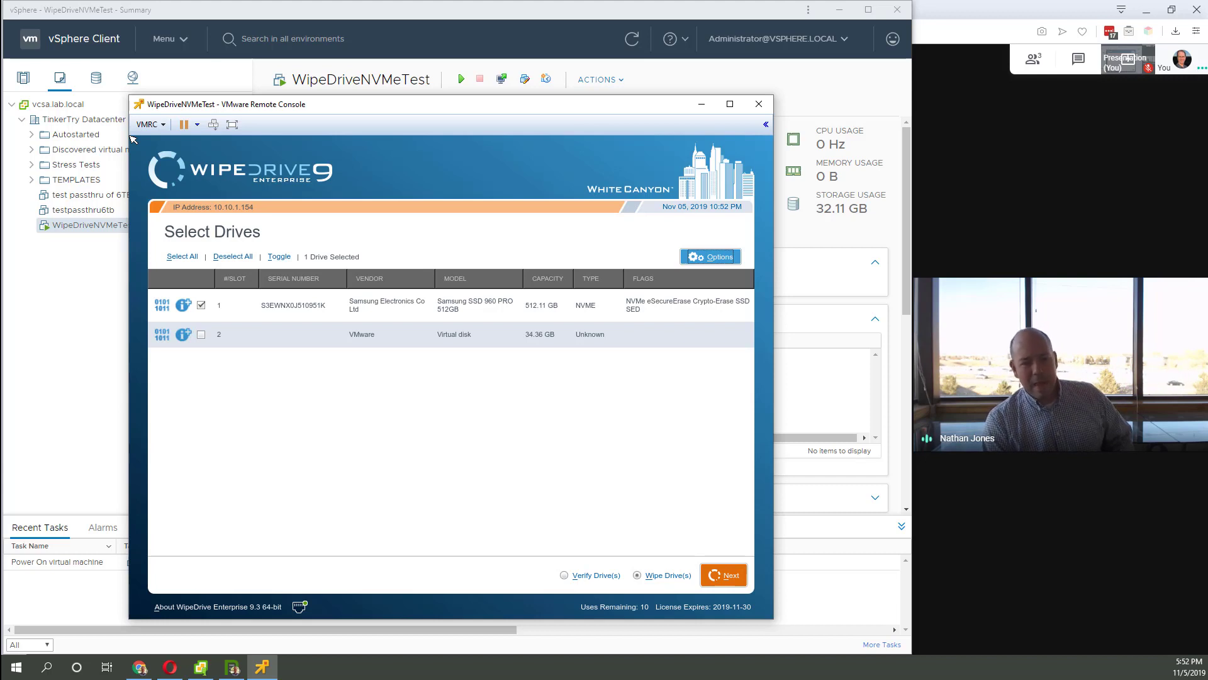
key("Tab")
key("Tab")
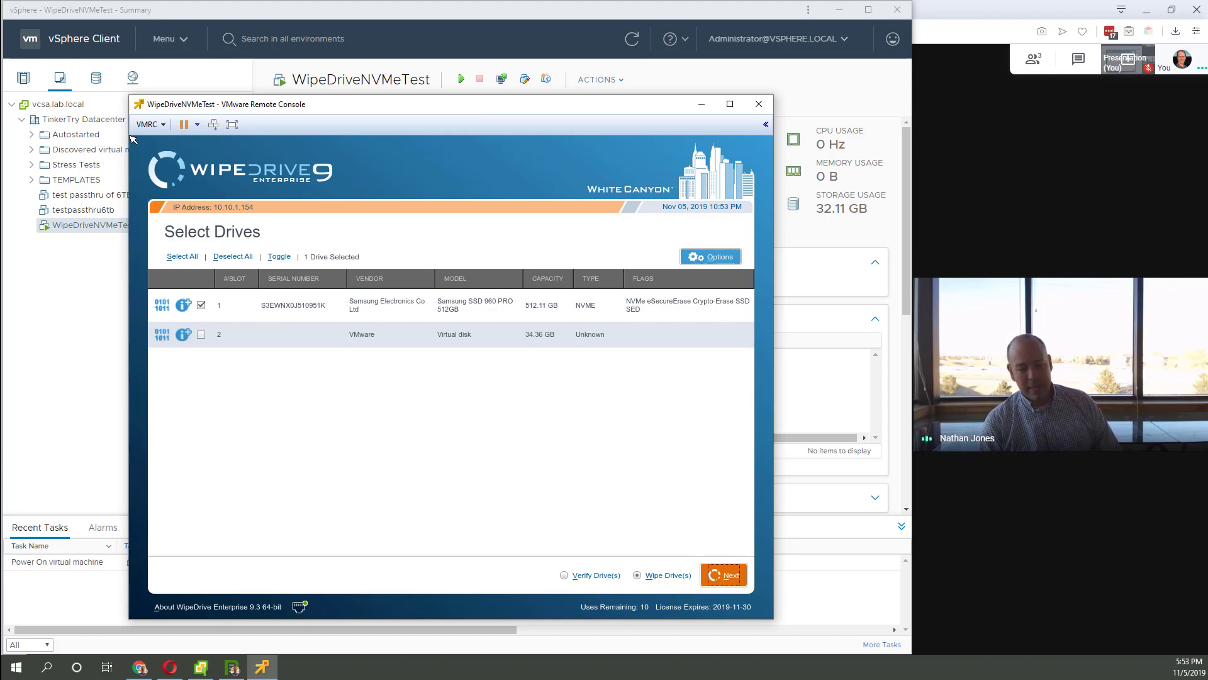
Step: Switch to the TinkerTry site, search it for "rufus", and skim the article on reformatting an ESXi USB flash drive
left_click(232, 667)
left_click(921, 122)
type("rufus")
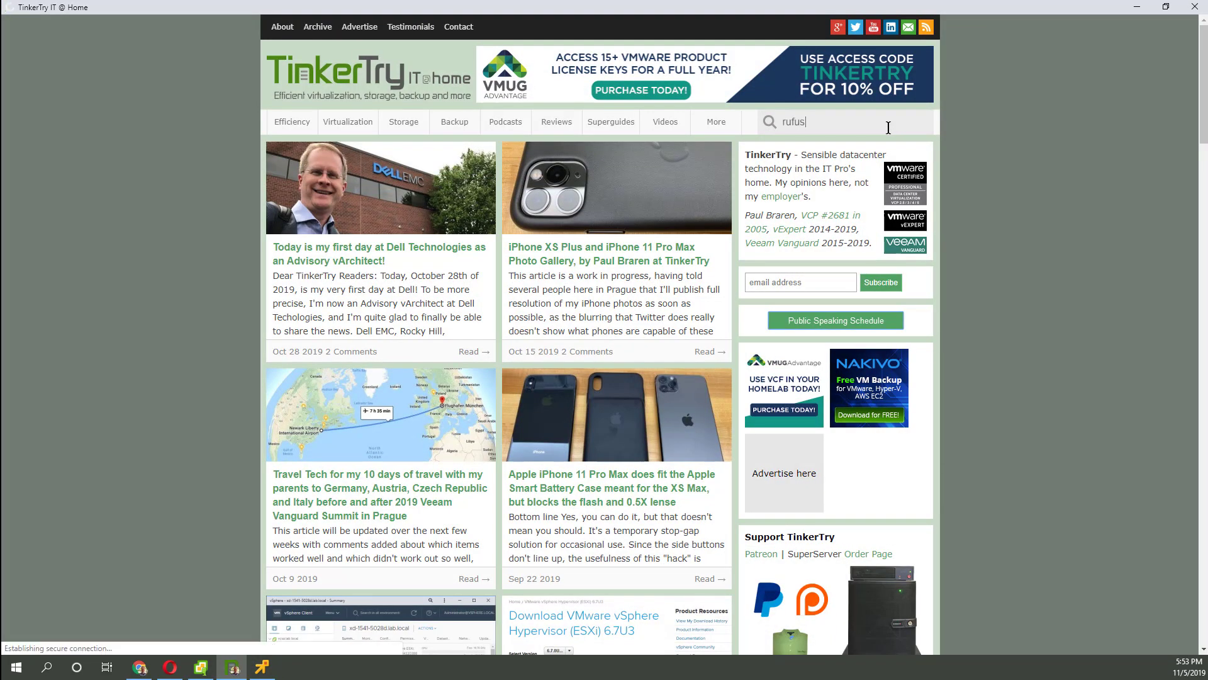
scroll(500, 465, "down", 1)
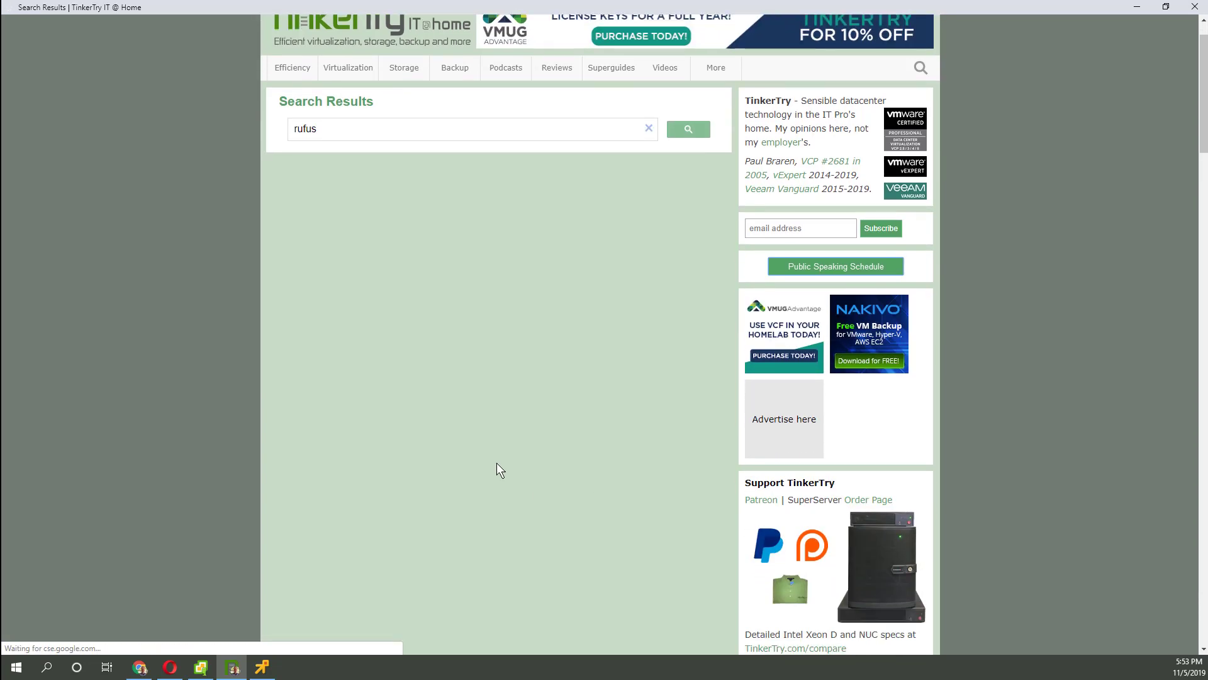
scroll(494, 461, "down", 3)
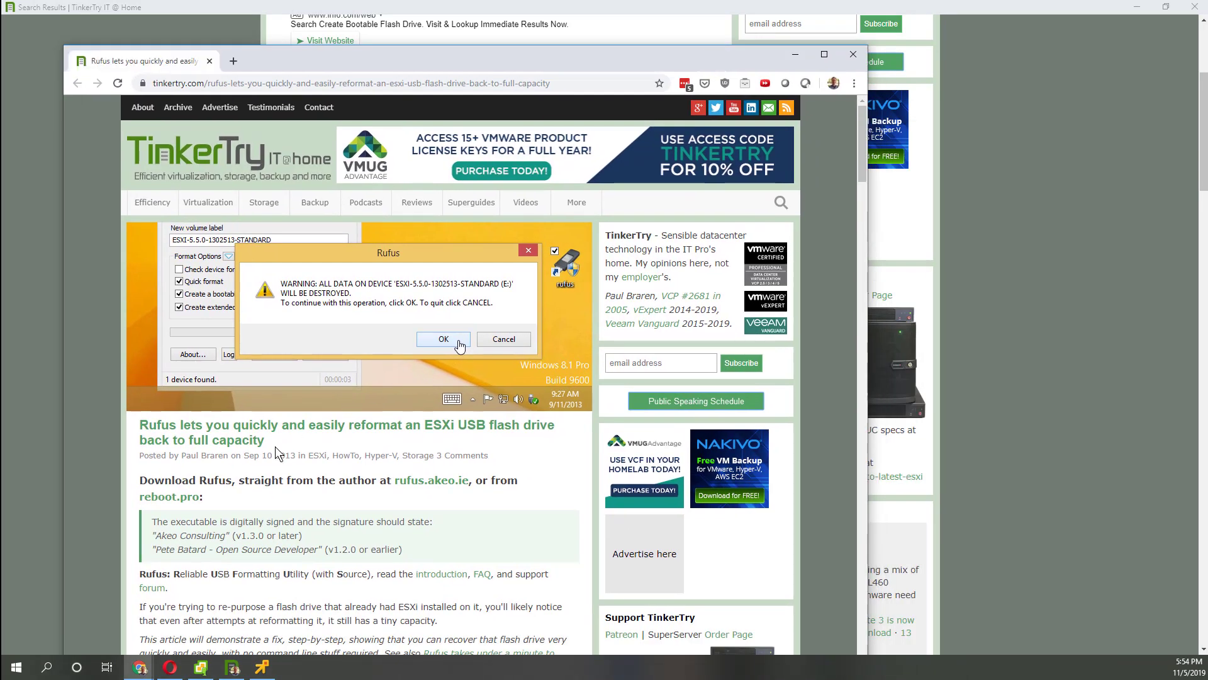
scroll(338, 479, "down", 3)
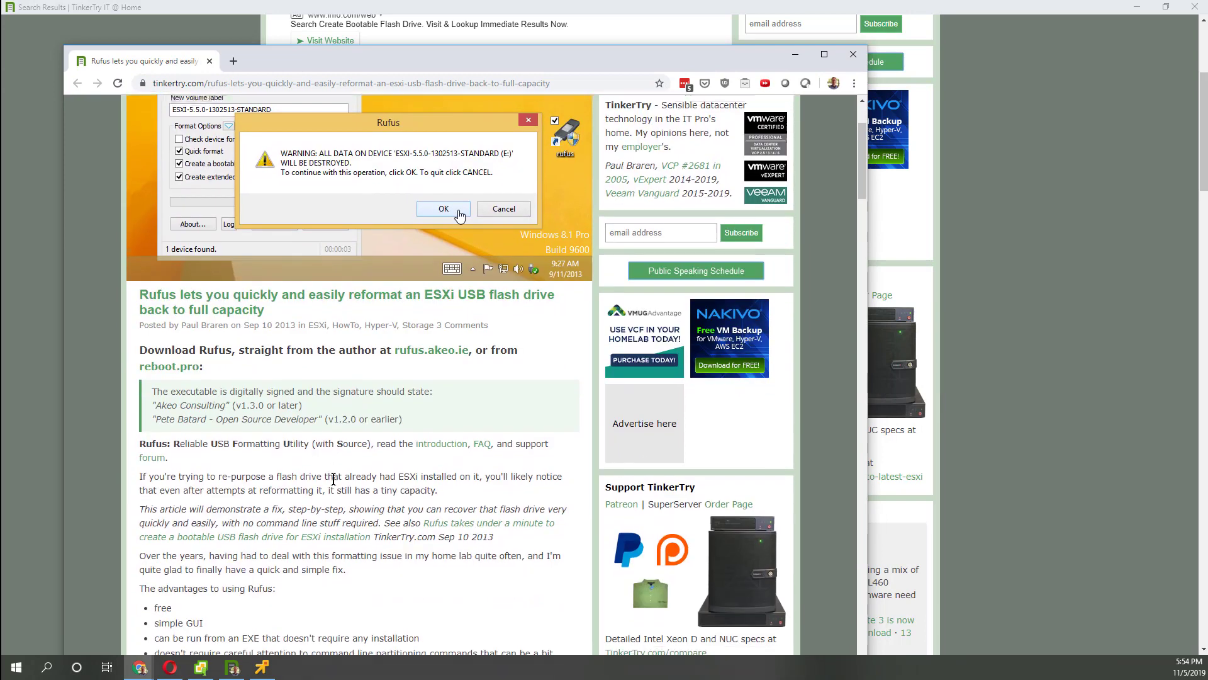
left_click(795, 54)
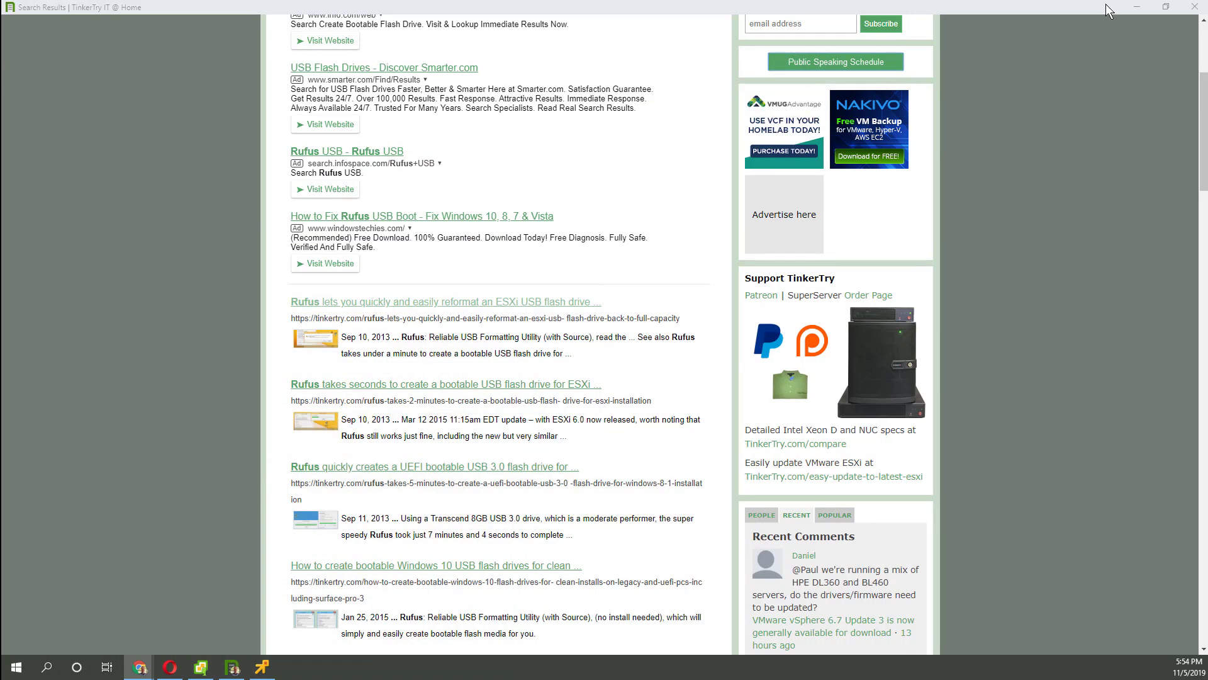
left_click(1138, 7)
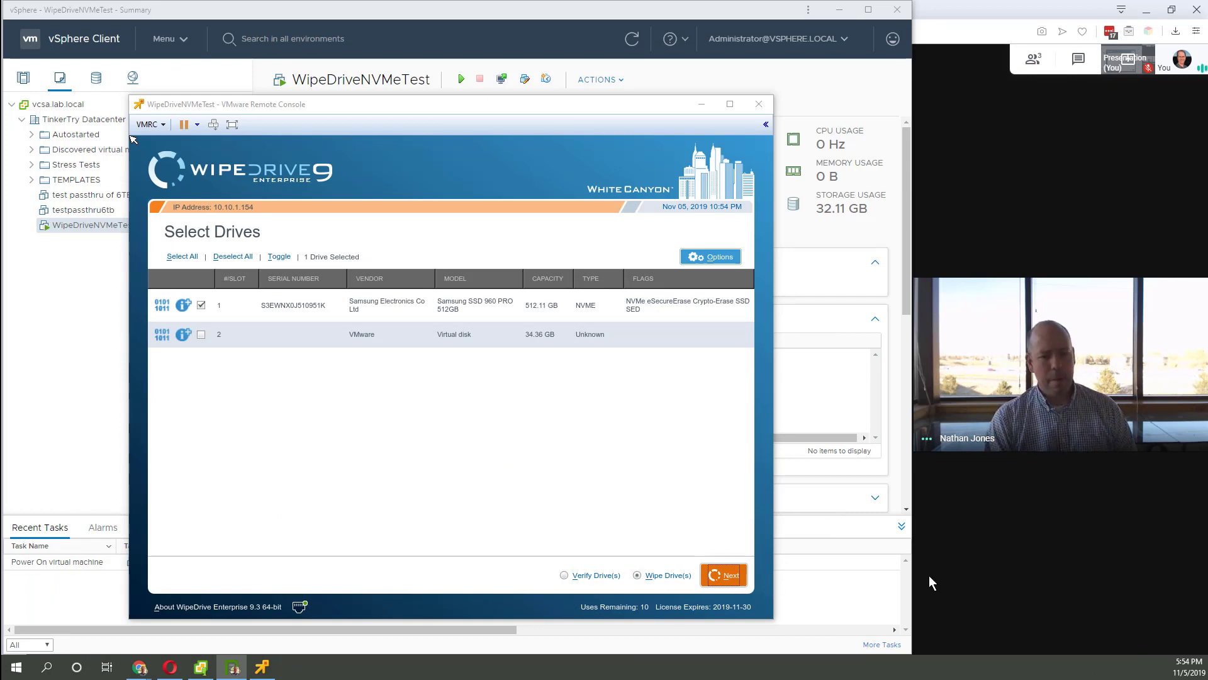
Step: Return to the WipeDrive console, continue with the selected drive, and open the list of overwrite patterns
left_click(640, 440)
left_click(724, 574)
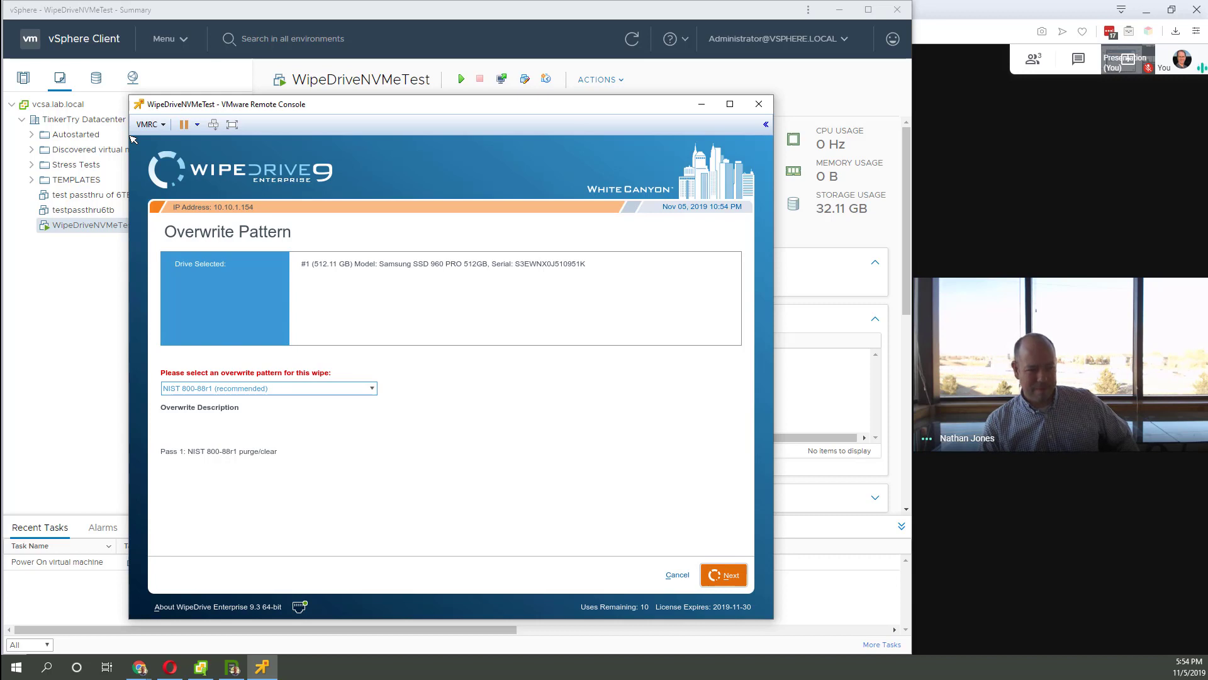
left_click(269, 389)
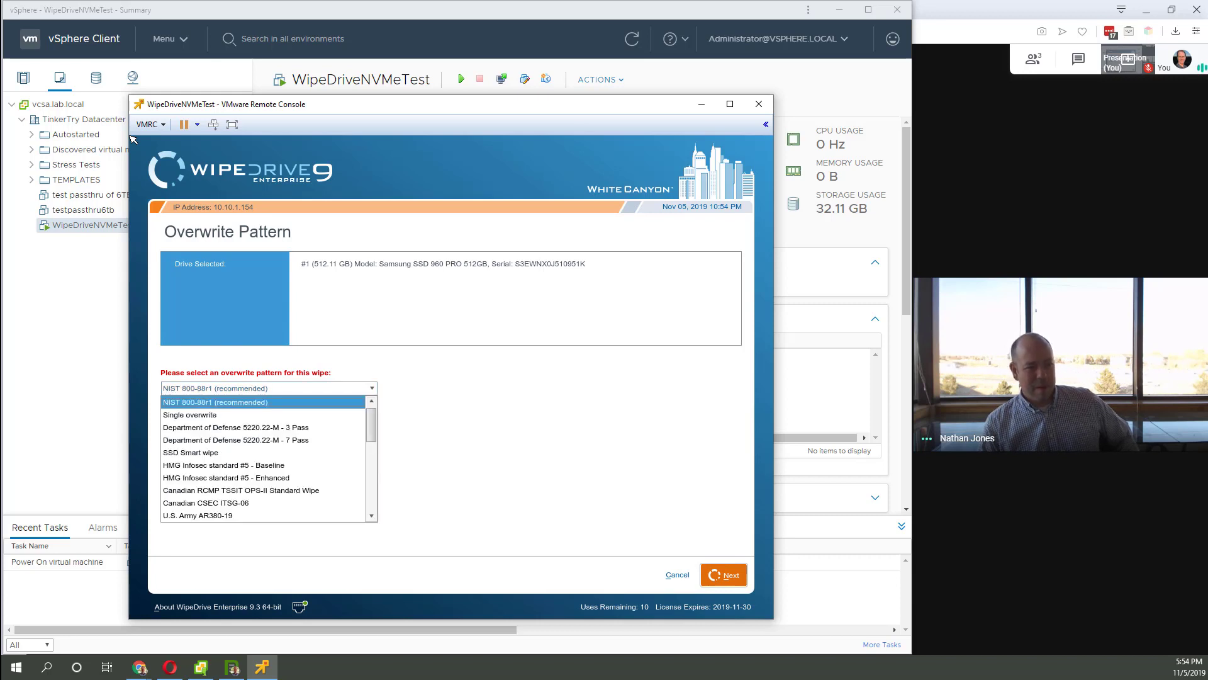